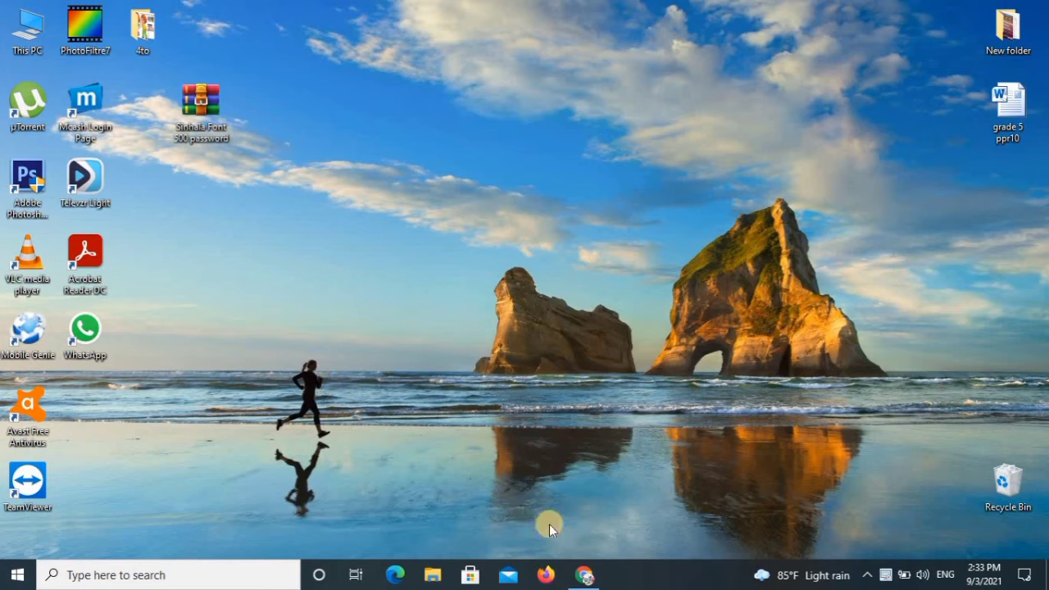
# Bring the Chrome window showing the Google home page to the front.
pyautogui.click(584, 575)
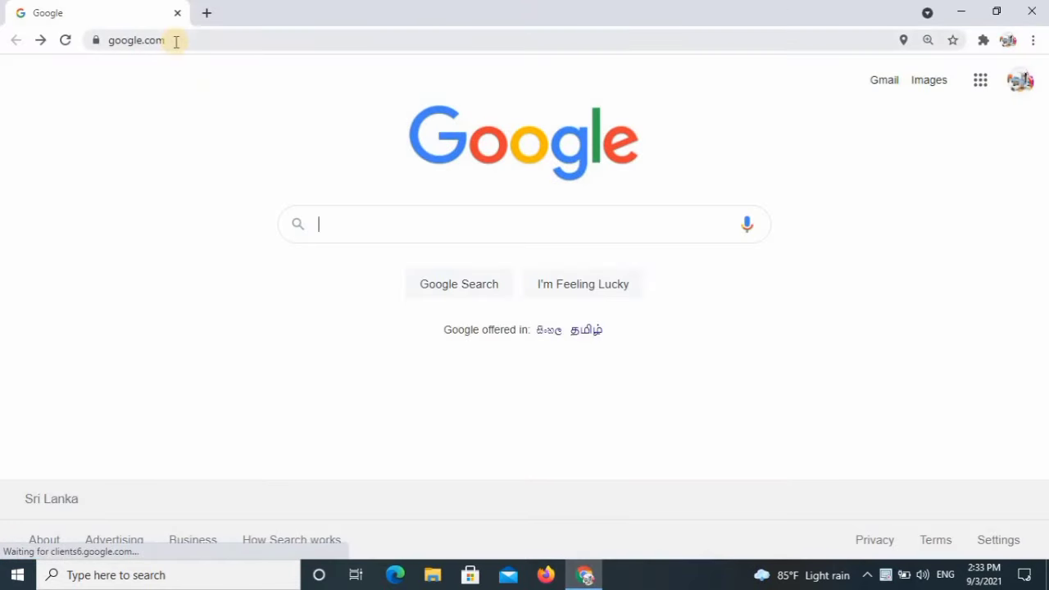
# Load the pasted Drive link, download Sinhala Font 500 password.zip, and minimize Chrome.
pyautogui.click(118, 39)
pyautogui.tripleClick(114, 39)
pyautogui.rightClick(114, 38)
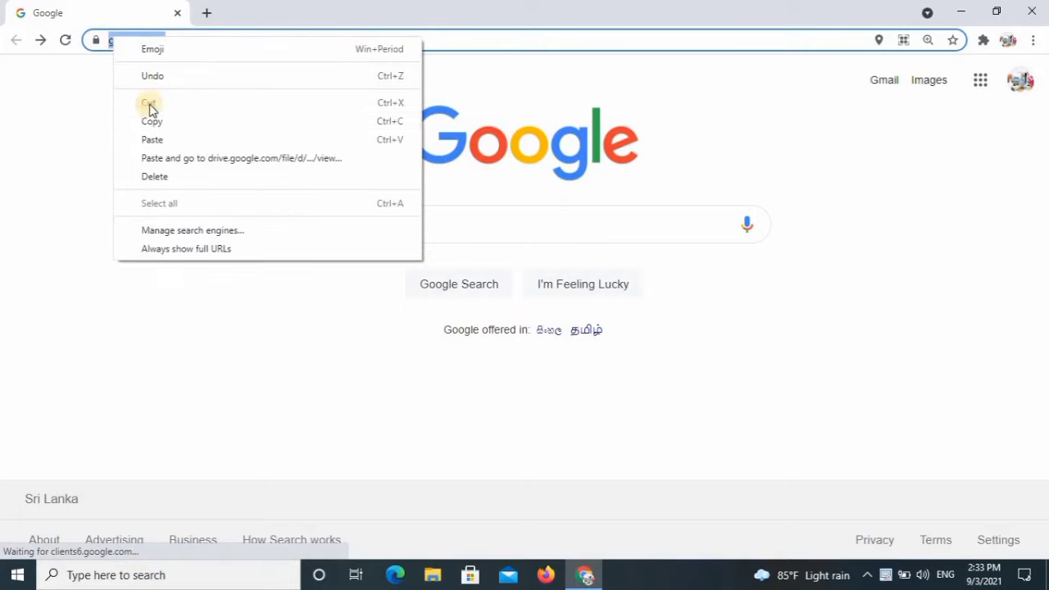
pyautogui.click(152, 139)
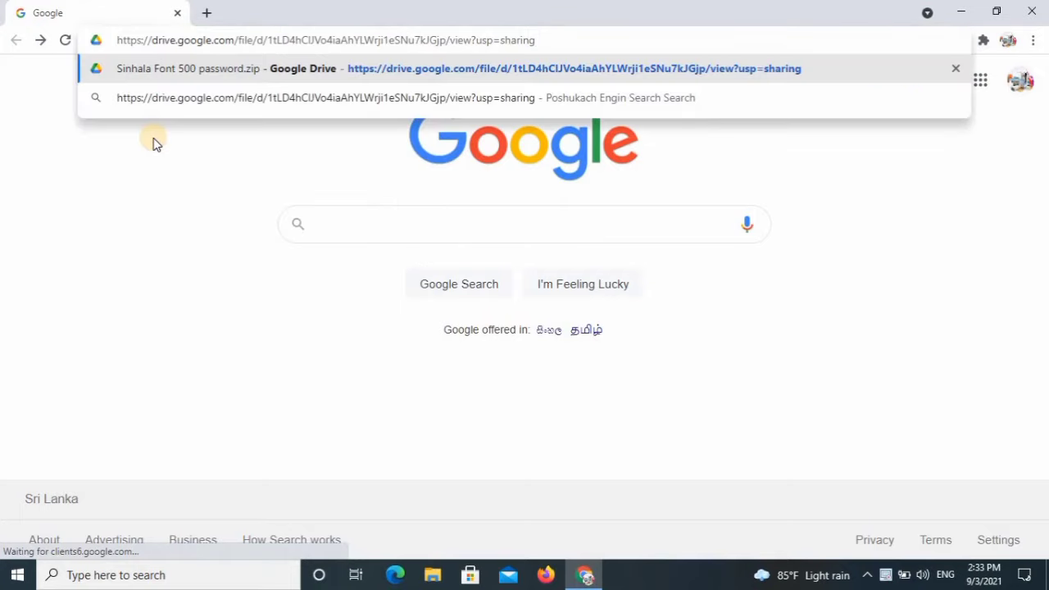
pyautogui.press('Return')
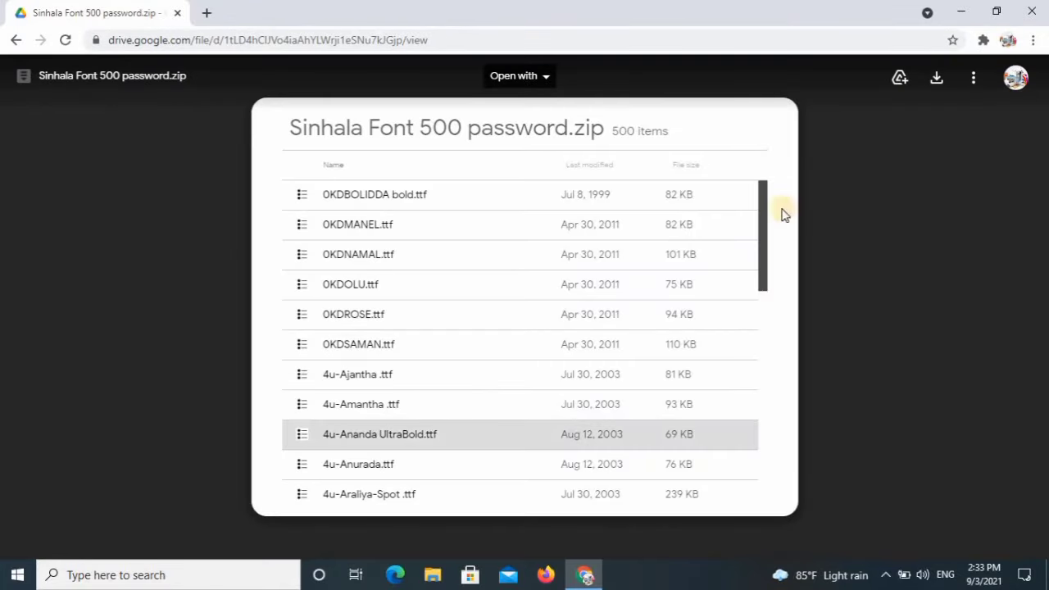
pyautogui.click(940, 78)
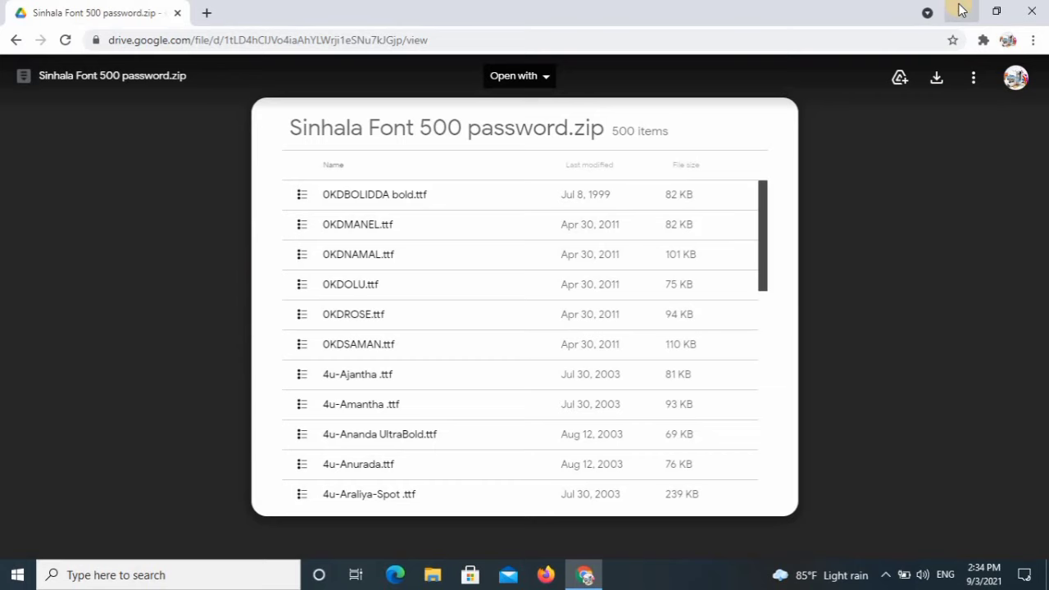
pyautogui.click(963, 10)
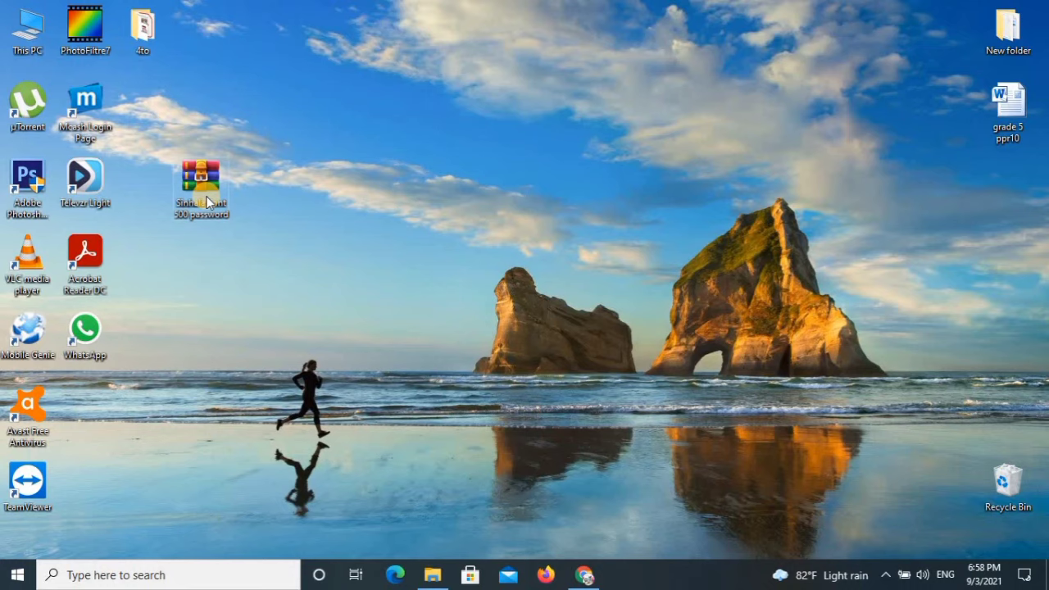
# Extract the ZIP with its password into a 'Sinhala Font 500 password' folder and reposition it.
pyautogui.doubleClick(206, 200)
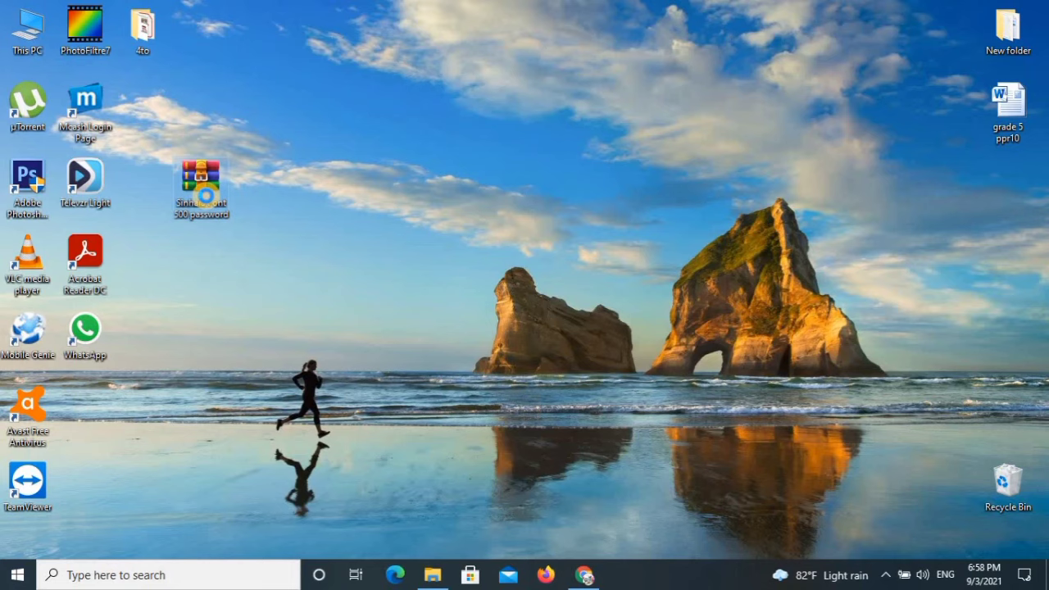
pyautogui.rightClick(207, 197)
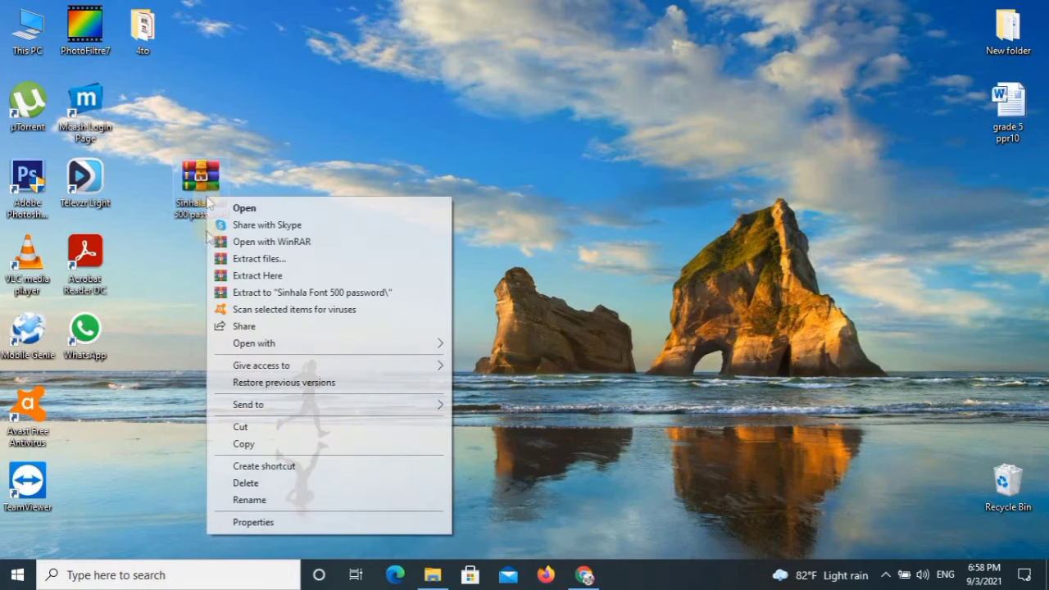
pyautogui.click(253, 292)
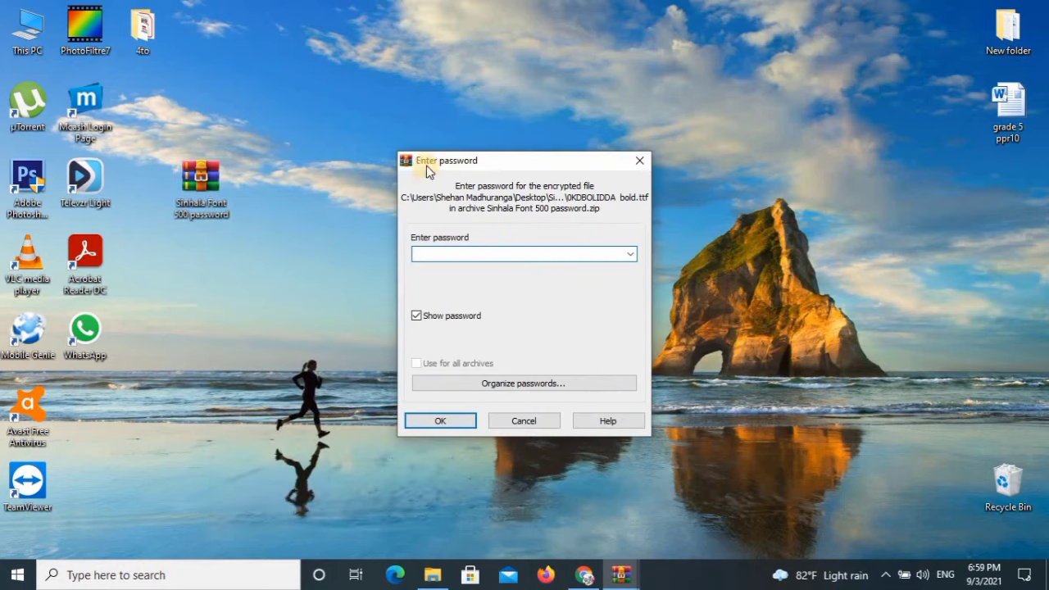
pyautogui.click(424, 257)
pyautogui.click(441, 422)
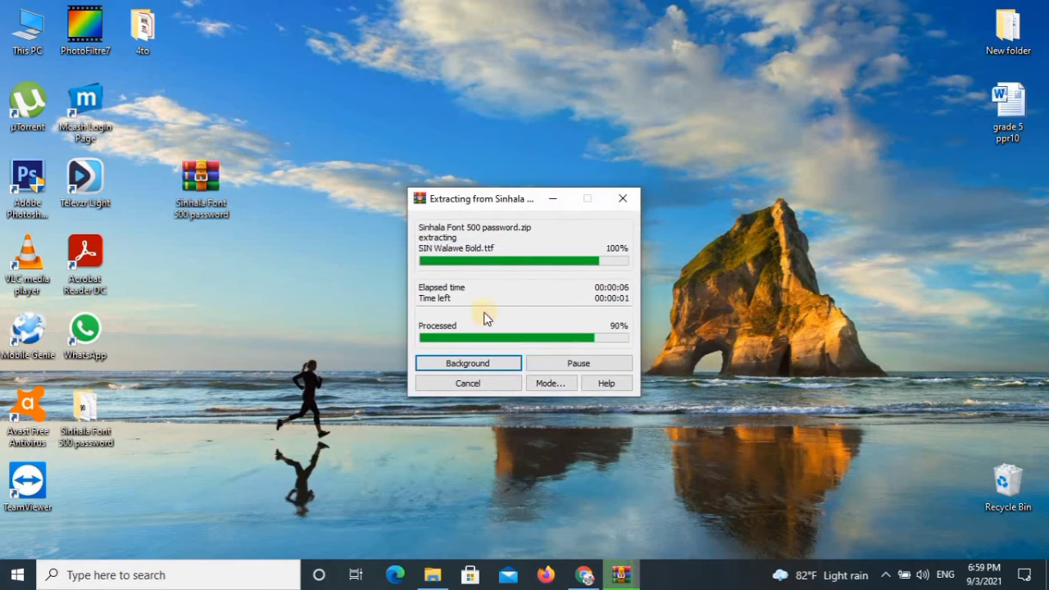
pyautogui.moveTo(85, 406); pyautogui.dragTo(340, 194)
# Open the Sinhala Font 500 password folder and select all 500 TrueType font files.
pyautogui.doubleClick(318, 191)
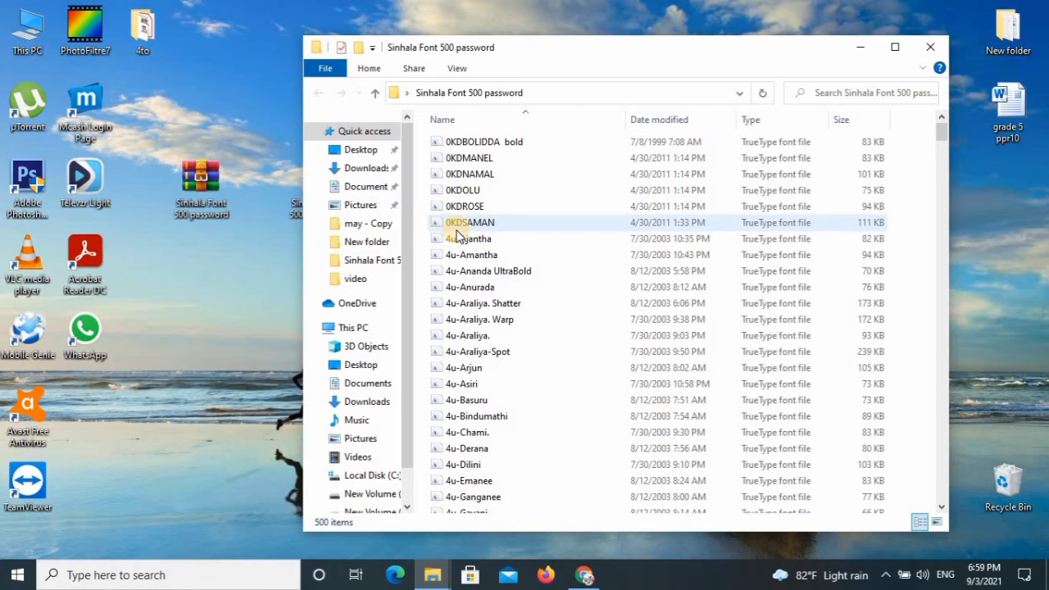
pyautogui.moveTo(648, 50); pyautogui.dragTo(594, 49)
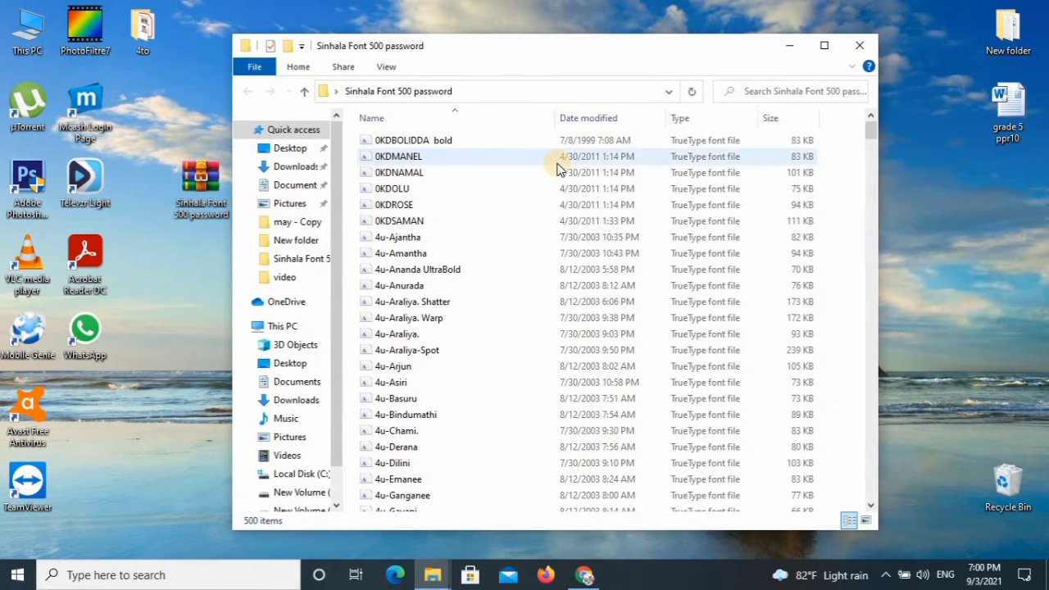
pyautogui.hotkey('ctrl', 'a')
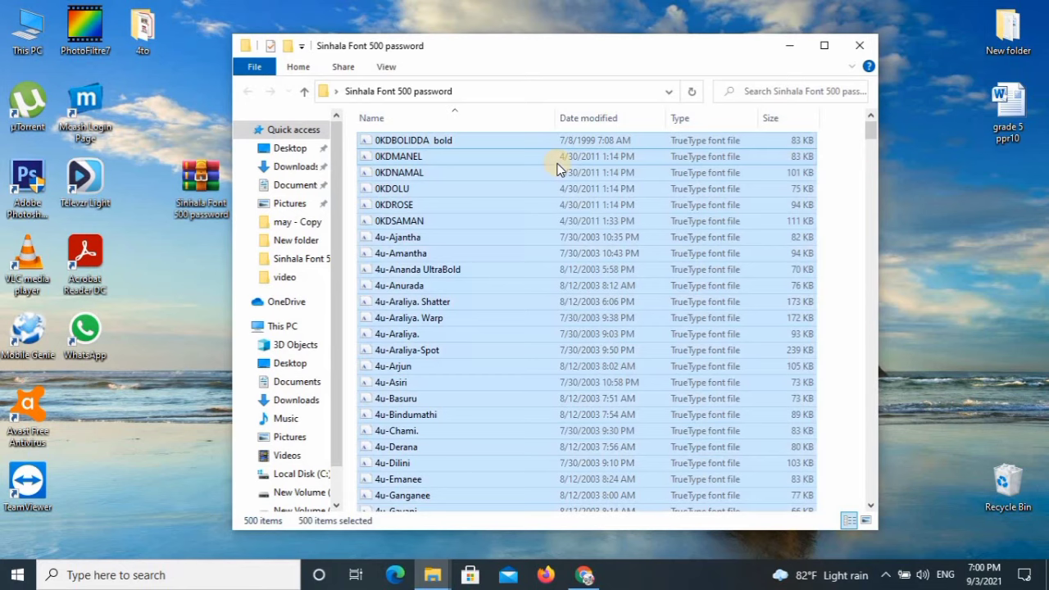
# Install the selected fonts, replacing every already-installed duplicate.
pyautogui.rightClick(466, 140)
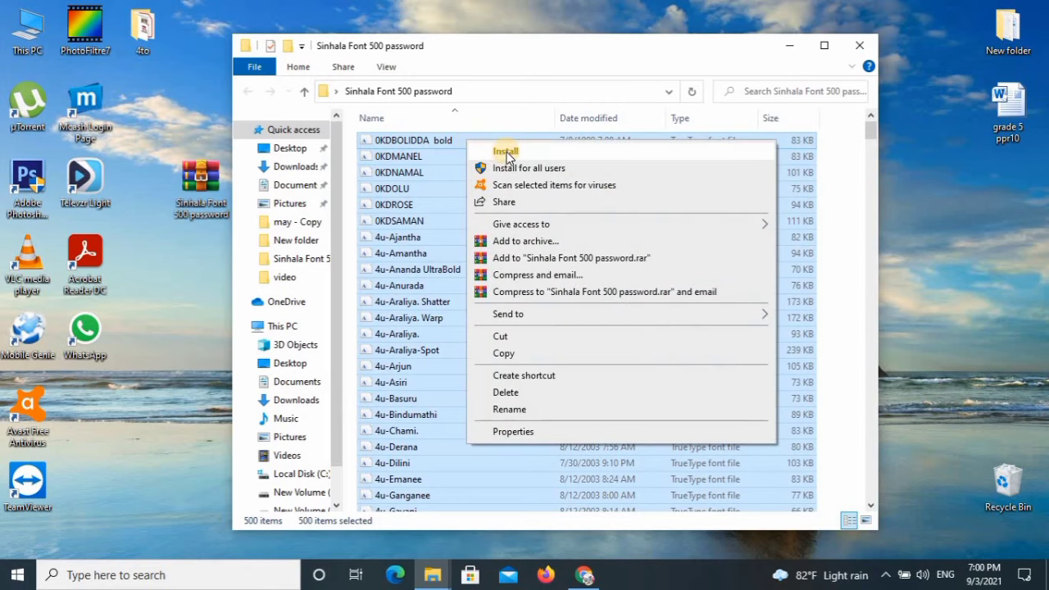
pyautogui.click(506, 153)
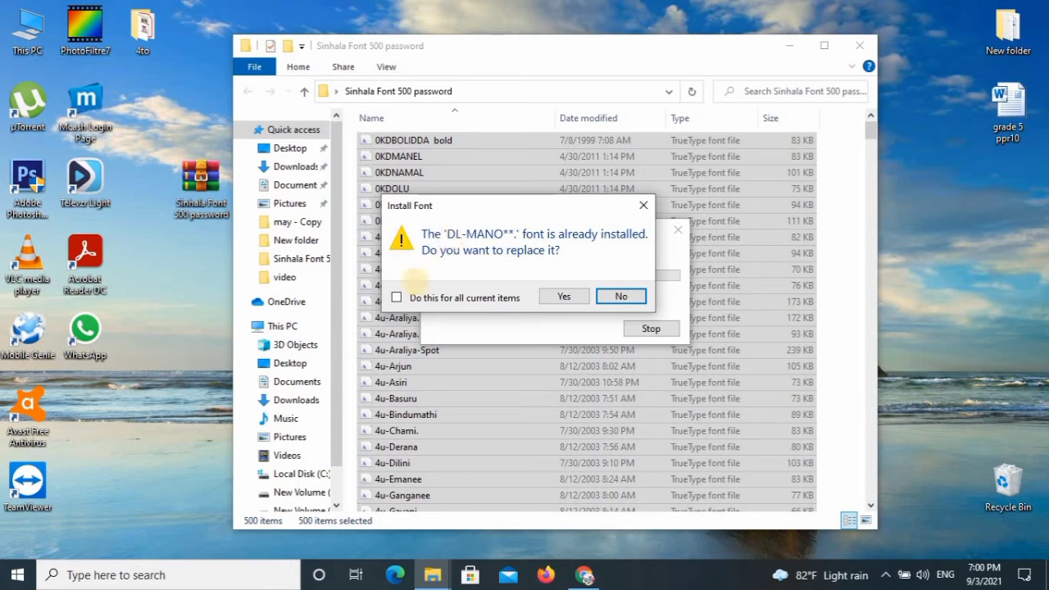
pyautogui.click(396, 299)
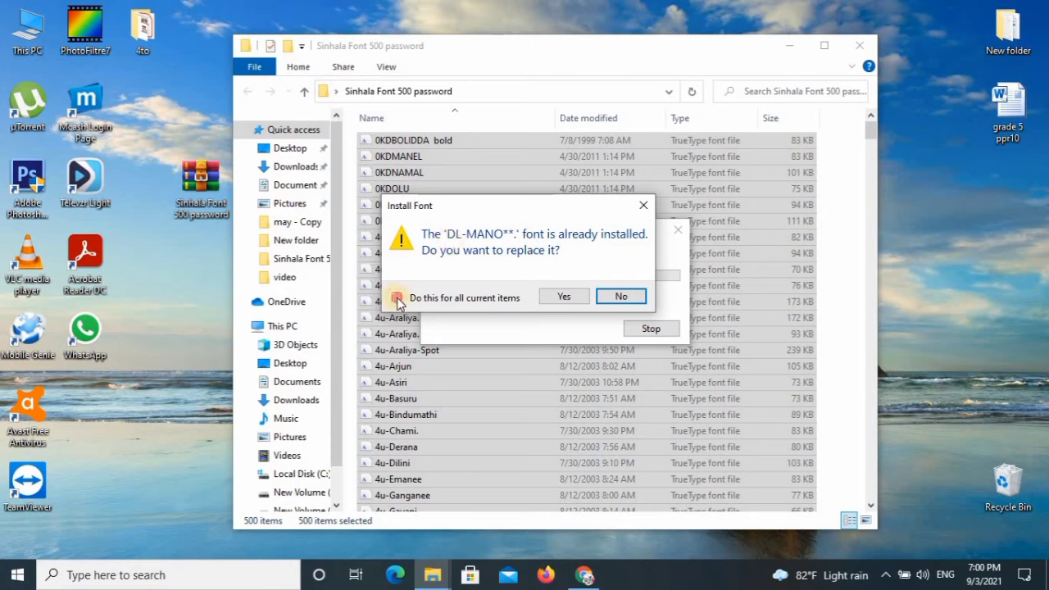
pyautogui.click(574, 296)
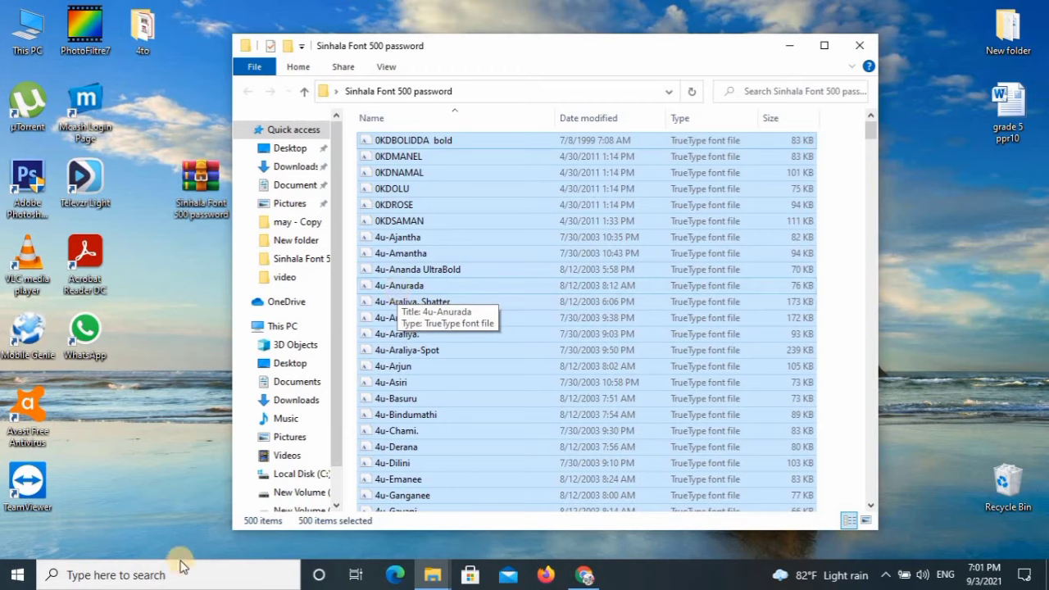
# Search 'control' to reach Control Panel, keep Large icons view, and open Fonts.
pyautogui.click(83, 575)
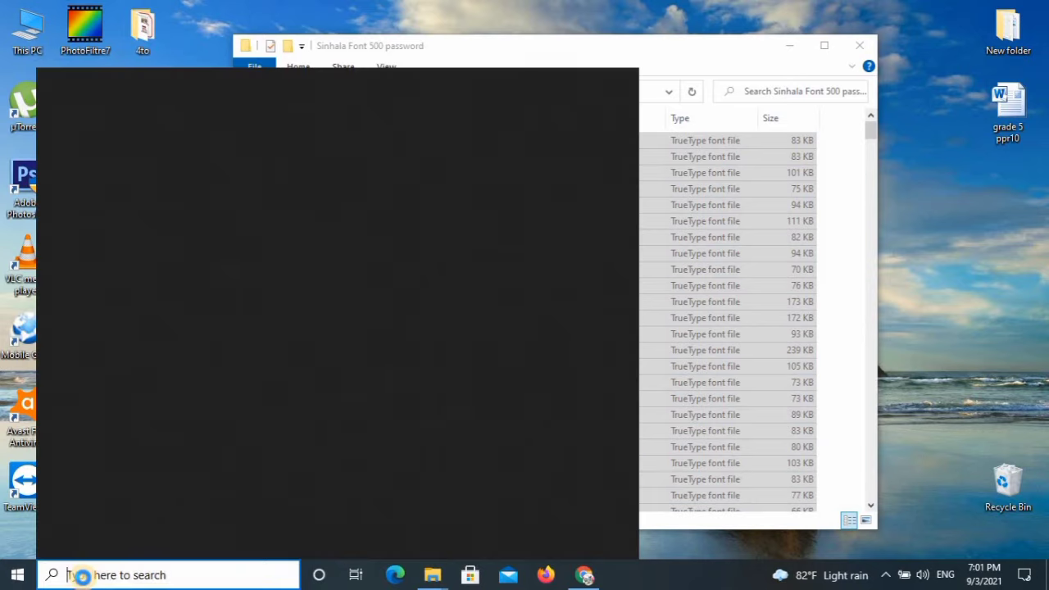
pyautogui.write('control')
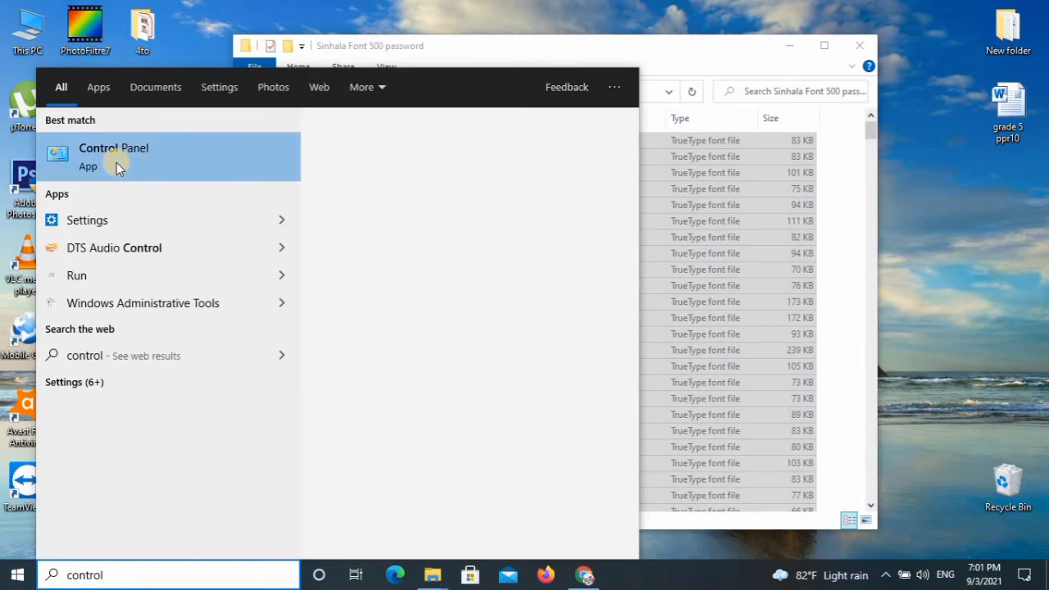
pyautogui.click(117, 162)
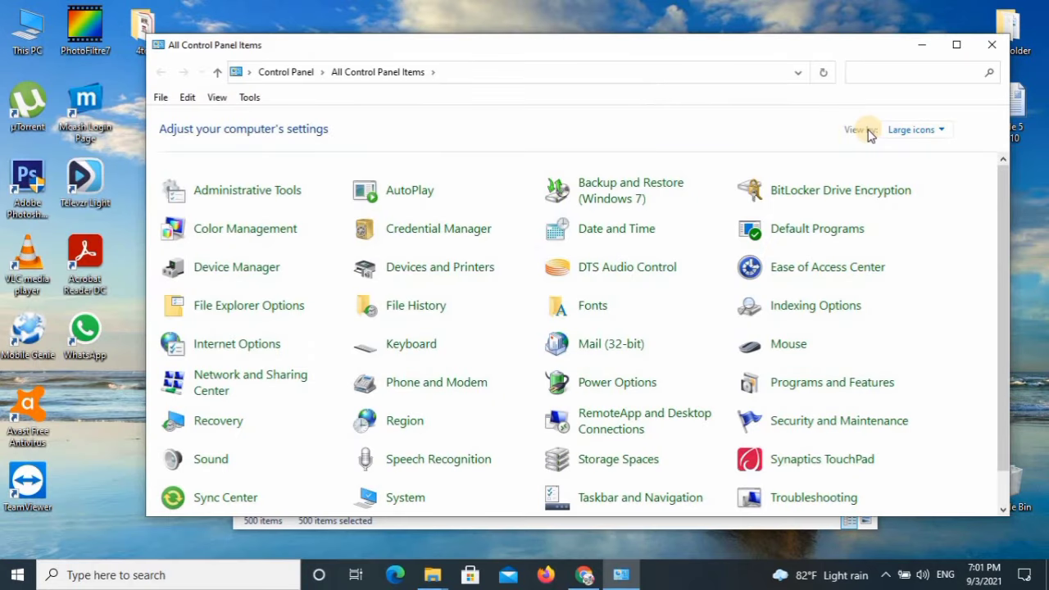
pyautogui.click(941, 129)
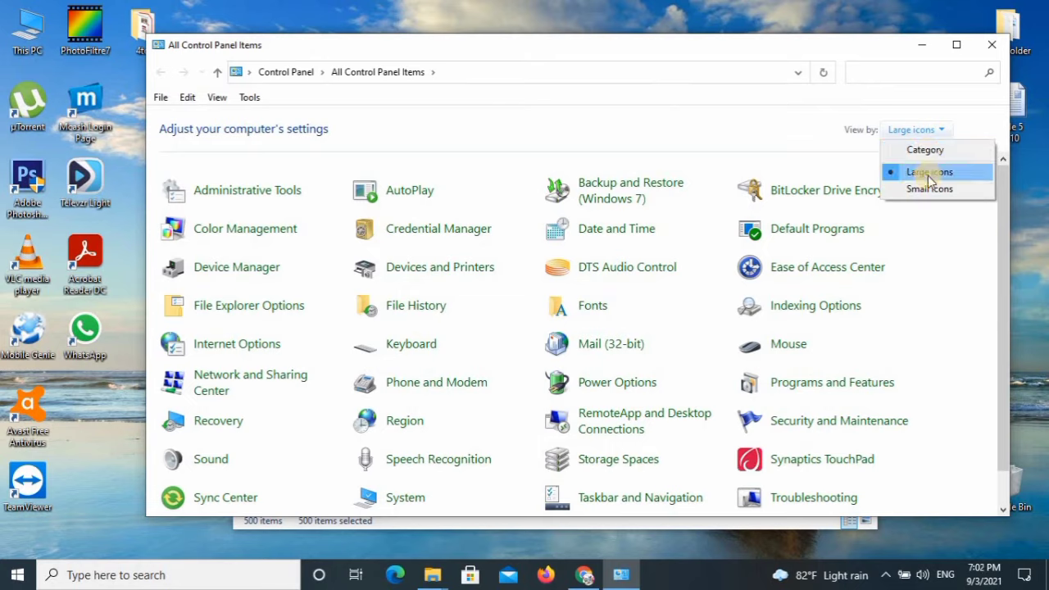
pyautogui.click(931, 174)
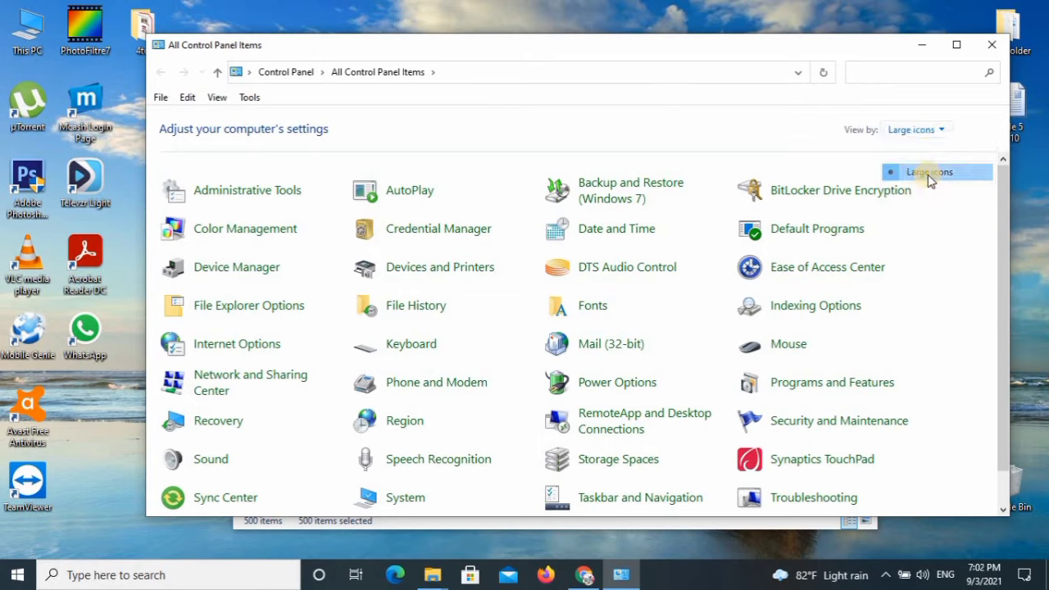
pyautogui.click(595, 311)
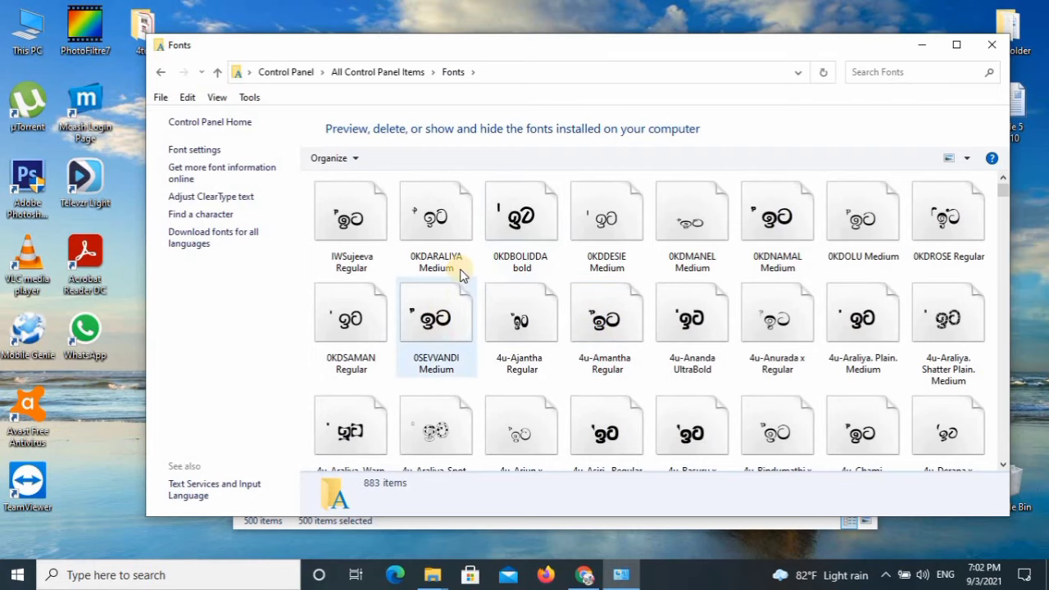
# Shift the Fonts window aside and scroll its grid so the font folder shows beside it.
pyautogui.moveTo(956, 47); pyautogui.dragTo(1018, 36)
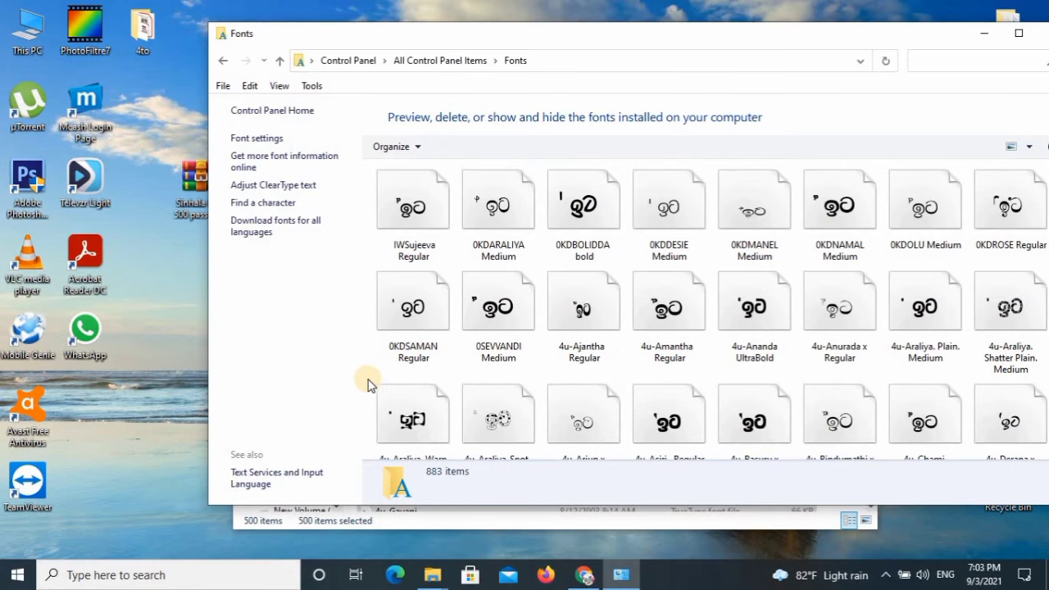
pyautogui.scroll(-1, 597, 375)
pyautogui.scroll(-5, 594, 369)
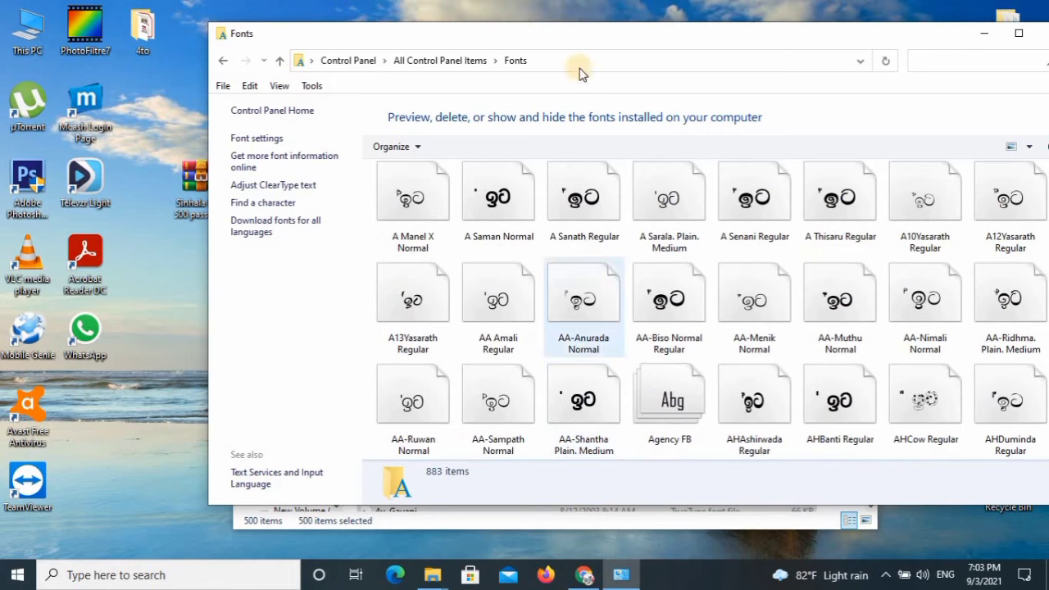
pyautogui.moveTo(576, 38); pyautogui.dragTo(387, 52)
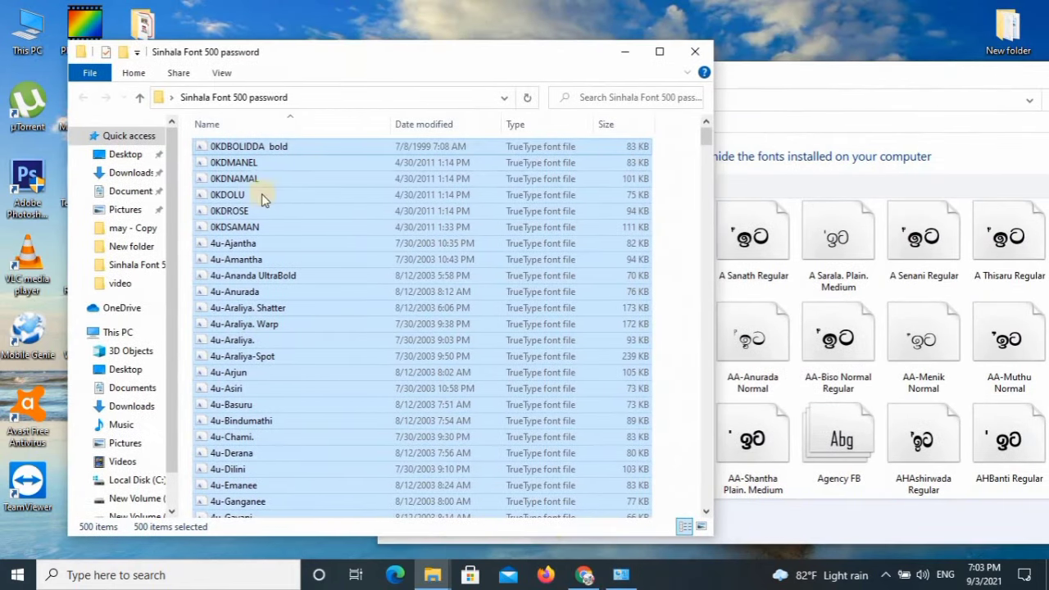
# Copy the 500 font files into the Fonts folder, skipping all already-installed fonts.
pyautogui.rightClick(235, 144)
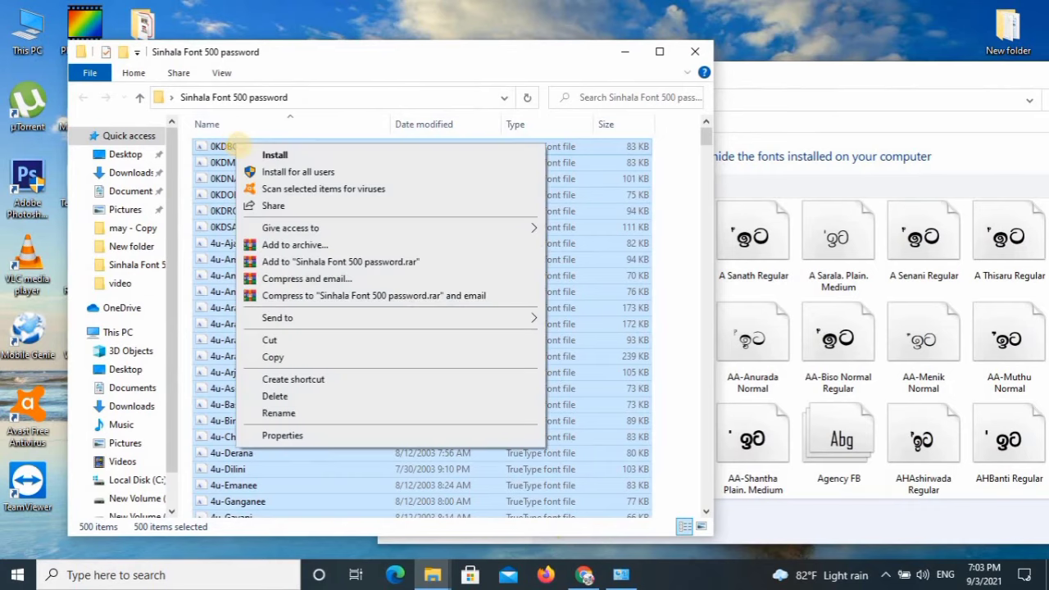
pyautogui.click(273, 357)
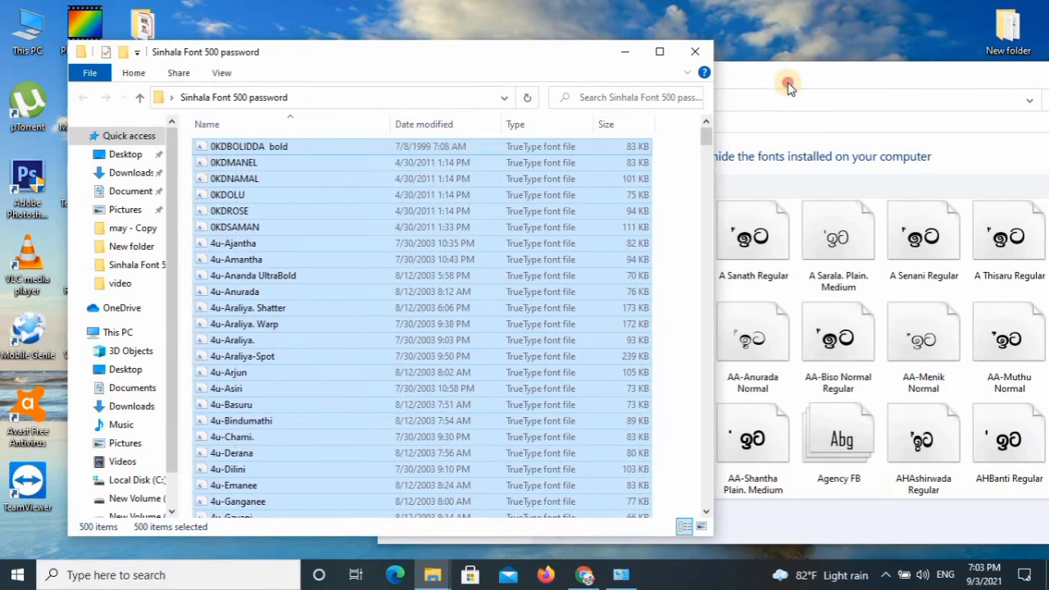
pyautogui.click(784, 87)
pyautogui.rightClick(541, 223)
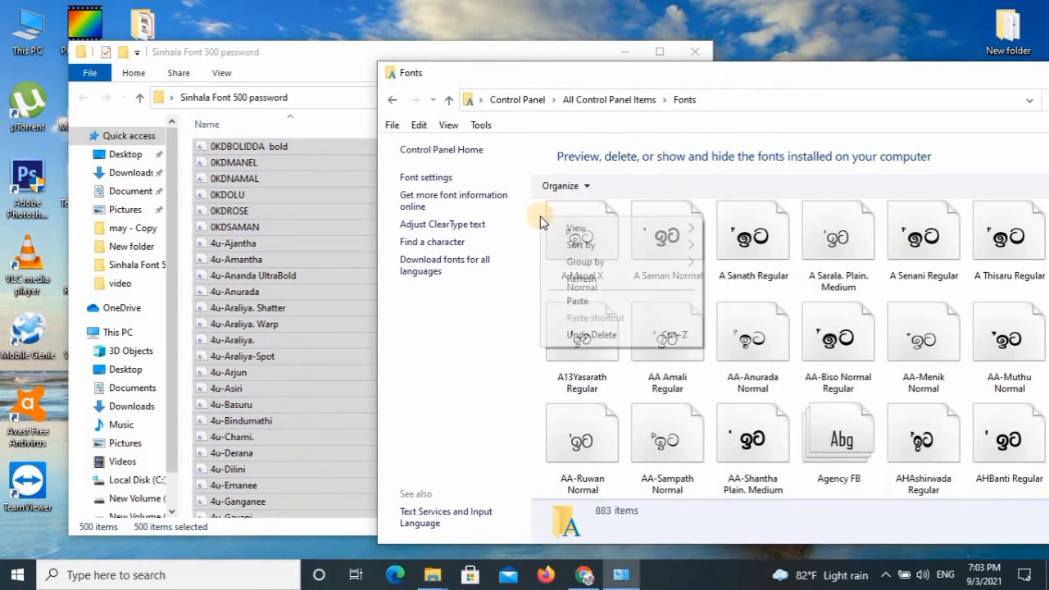
pyautogui.click(573, 300)
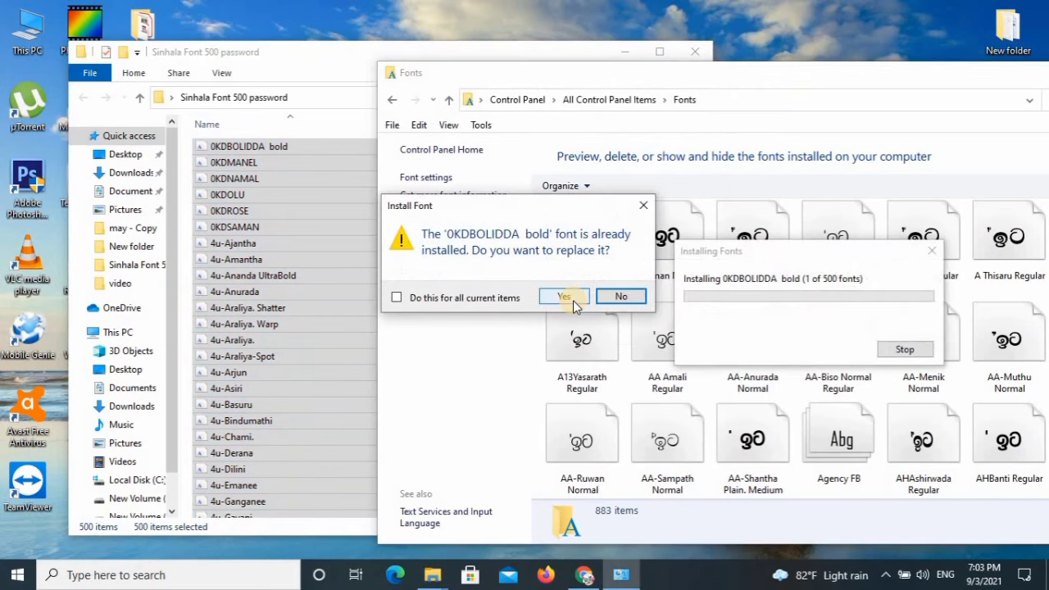
pyautogui.click(620, 296)
pyautogui.click(397, 297)
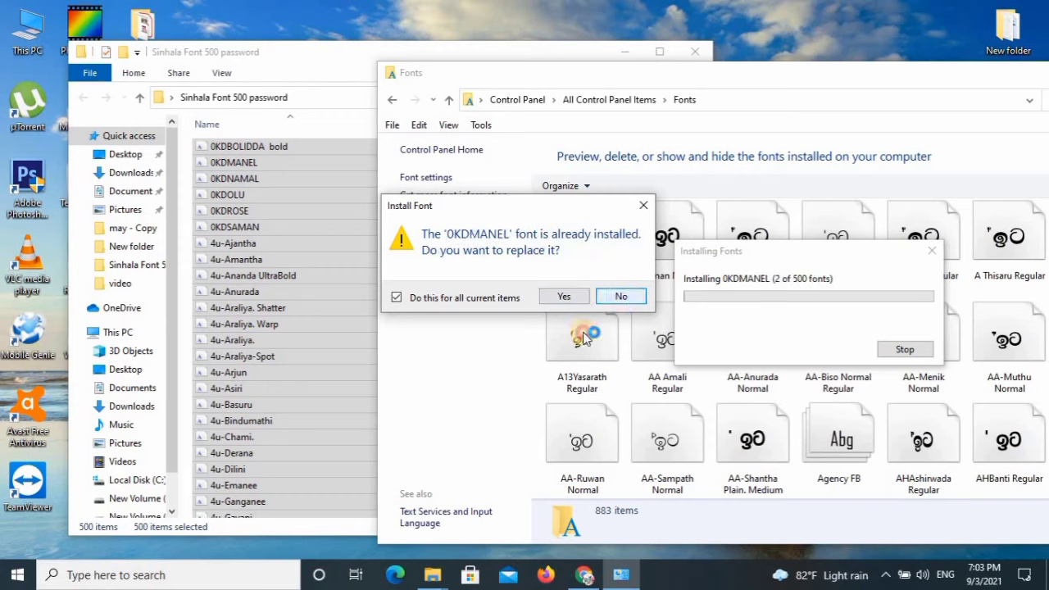
pyautogui.click(620, 296)
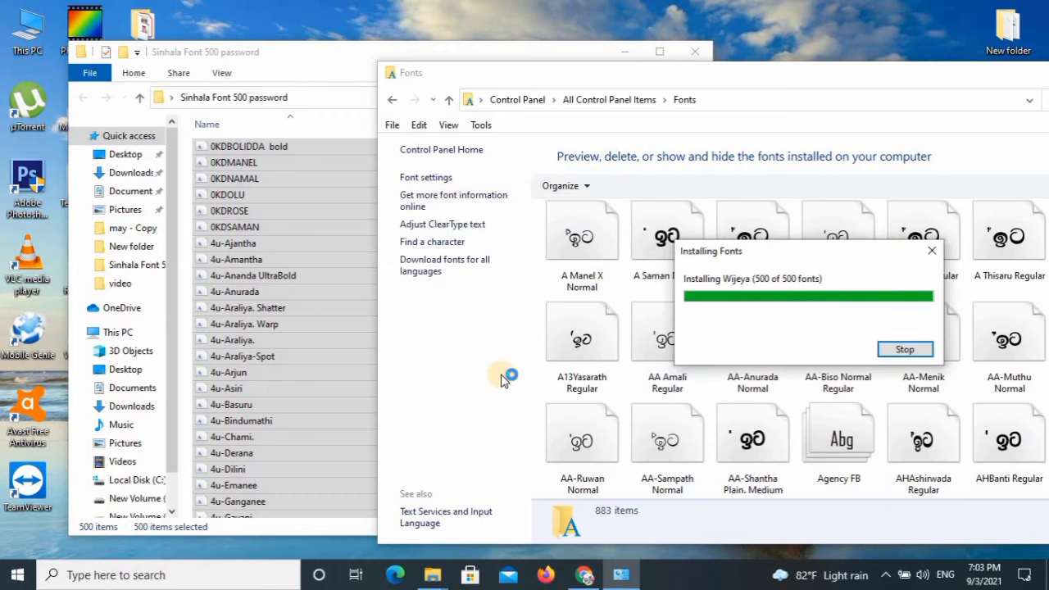
# Drag the 500 font files onto the Fonts folder, then close the extracted folder.
pyautogui.click(322, 78)
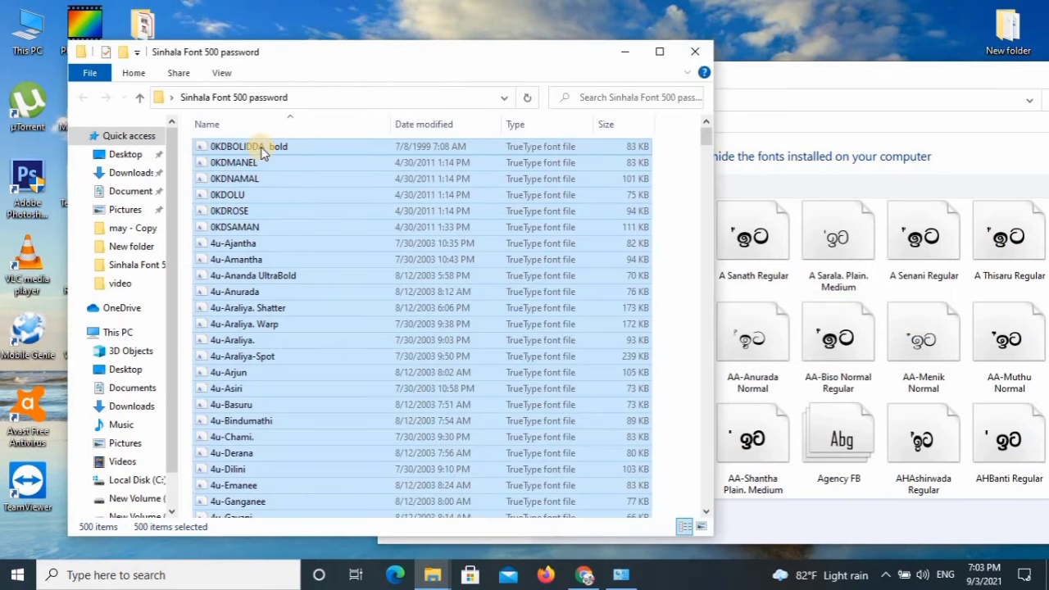
pyautogui.moveTo(262, 154); pyautogui.dragTo(854, 332)
pyautogui.moveTo(854, 332); pyautogui.dragTo(854, 331)
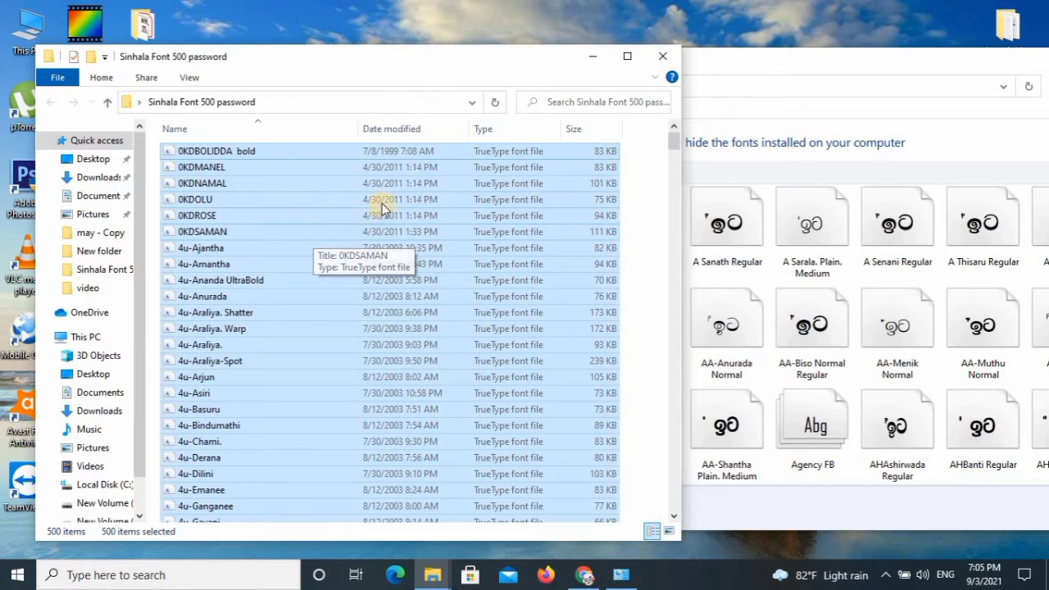
pyautogui.click(663, 56)
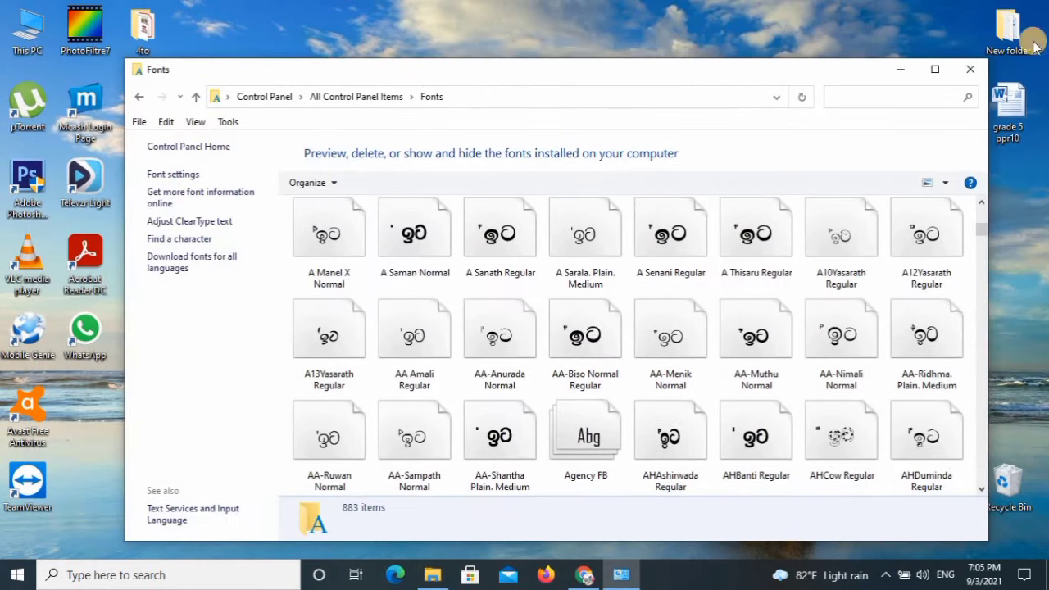
# Close the Fonts window and refresh the desktop to show the Sinhala Font folder and archive.
pyautogui.click(970, 69)
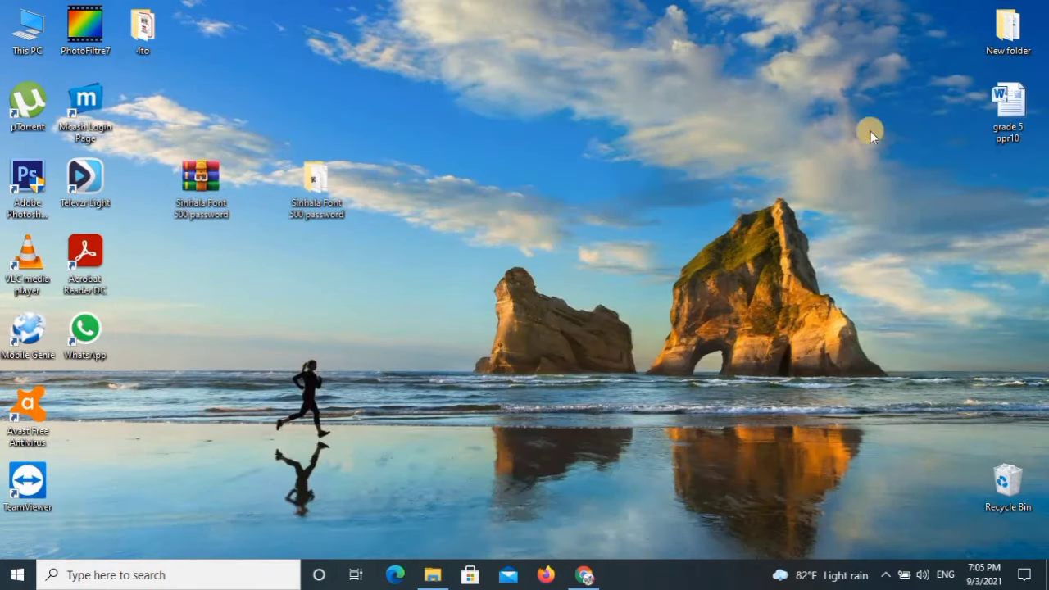
pyautogui.rightClick(529, 197)
pyautogui.click(562, 262)
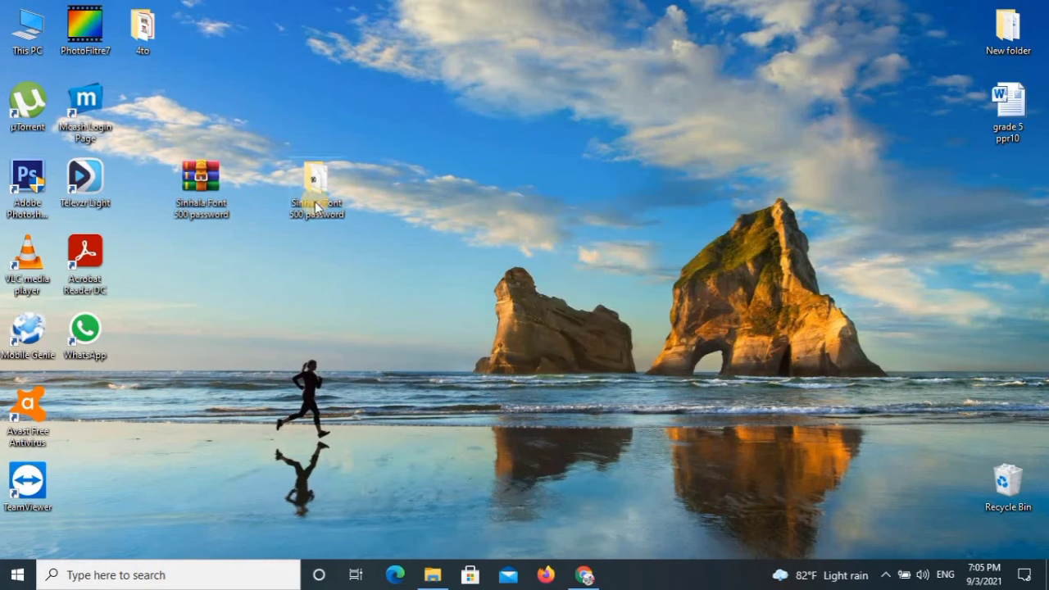
pyautogui.moveTo(316, 206)
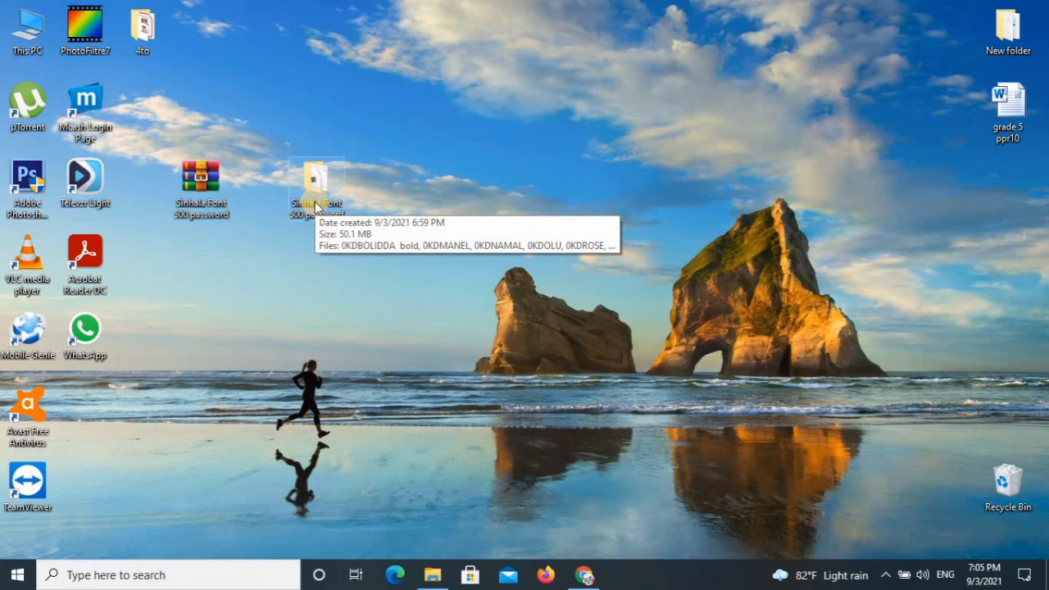